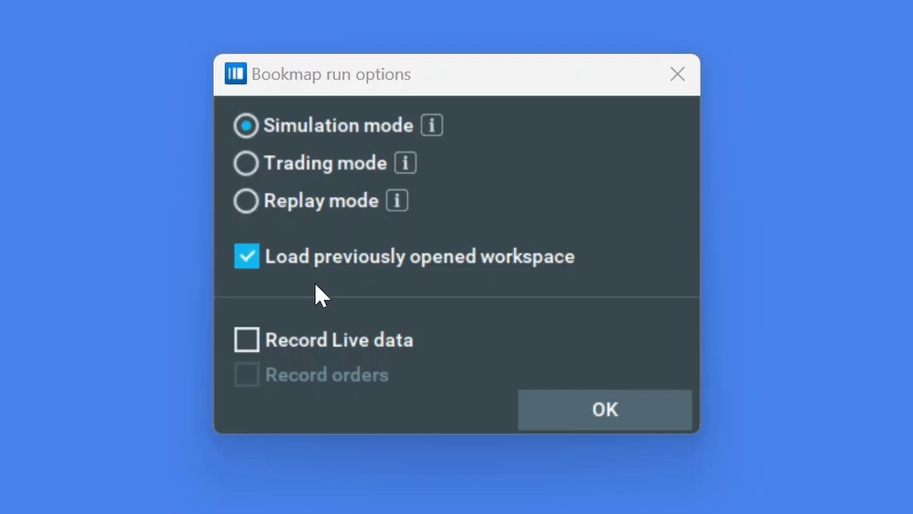
# After toggling through Trading mode, leave startup on Simulation mode and launch Bookmap
pyautogui.click(342, 163)
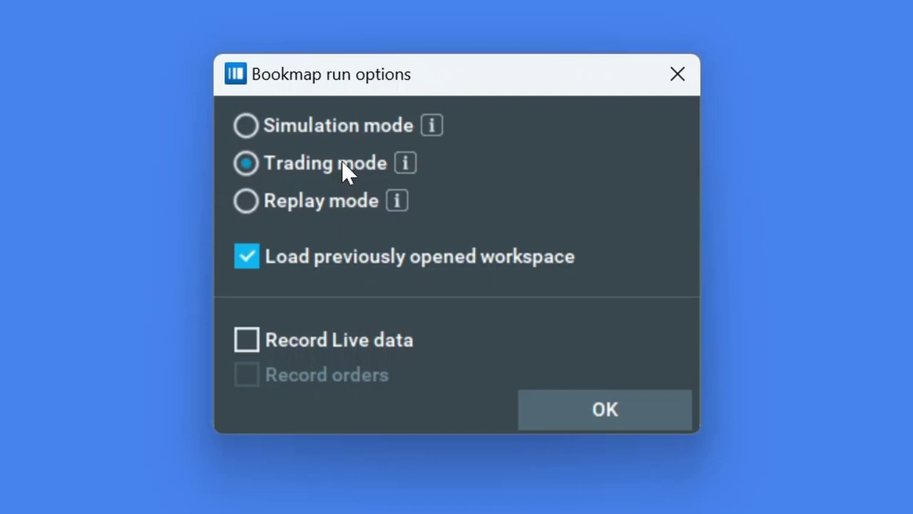
pyautogui.click(356, 118)
pyautogui.click(340, 167)
pyautogui.click(351, 132)
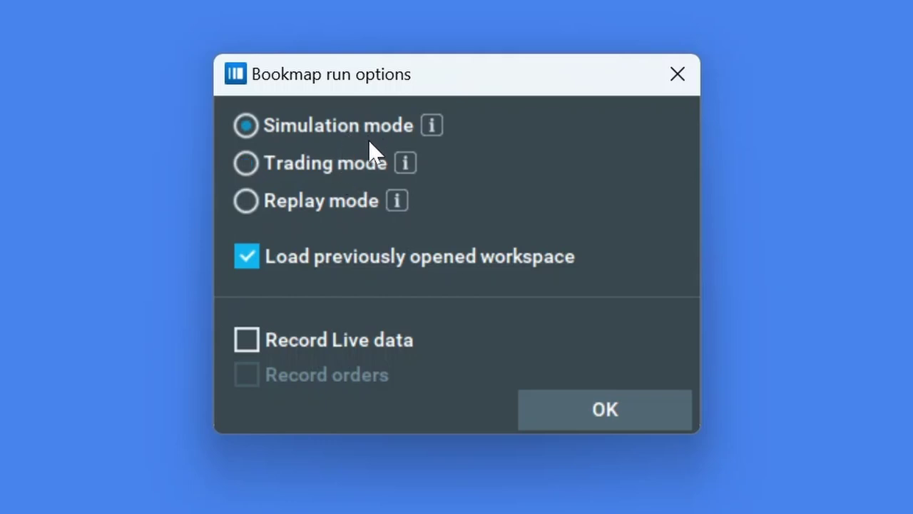
pyautogui.click(601, 402)
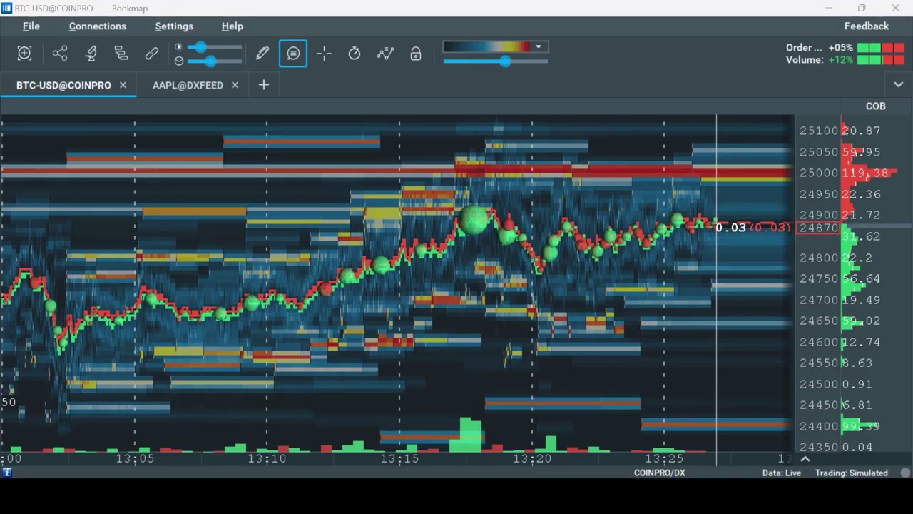
# In Connections > Configure, add a new connection with Rithmic as its platform
pyautogui.click(118, 28)
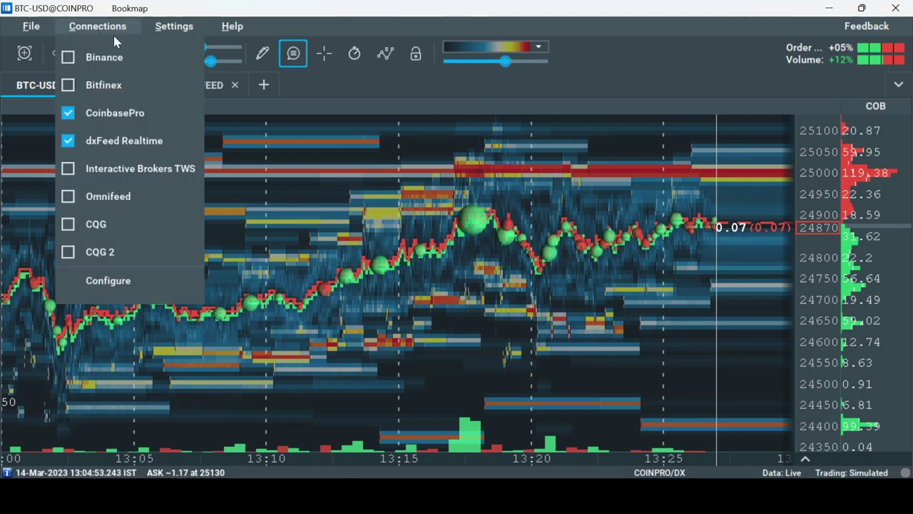
pyautogui.click(112, 284)
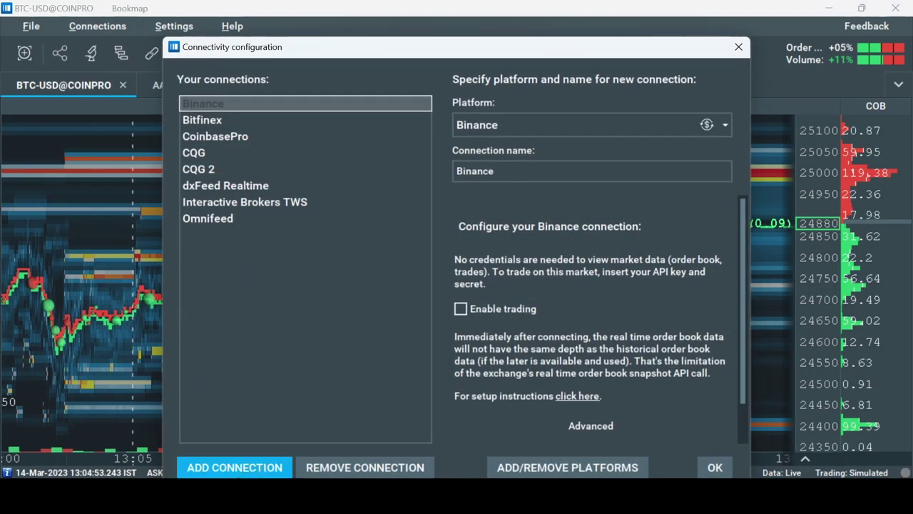
pyautogui.click(239, 466)
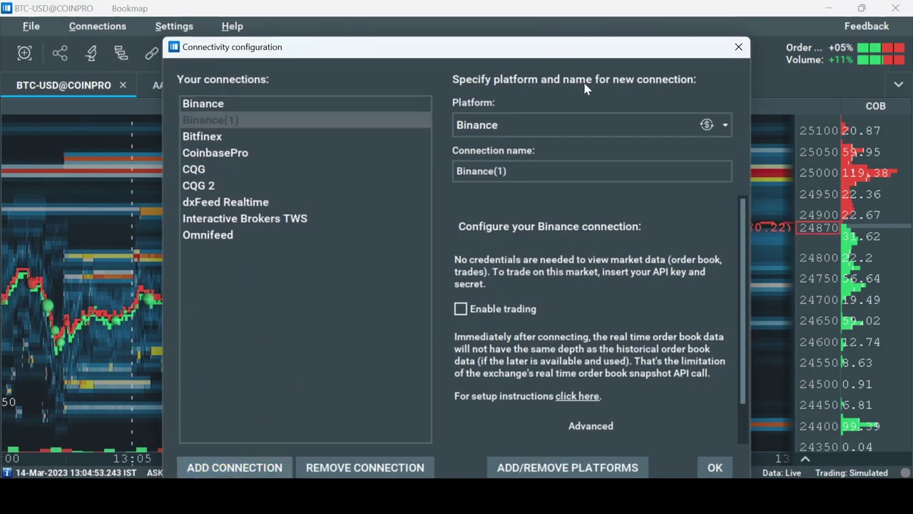
pyautogui.click(627, 125)
pyautogui.scroll(-10, 585, 214)
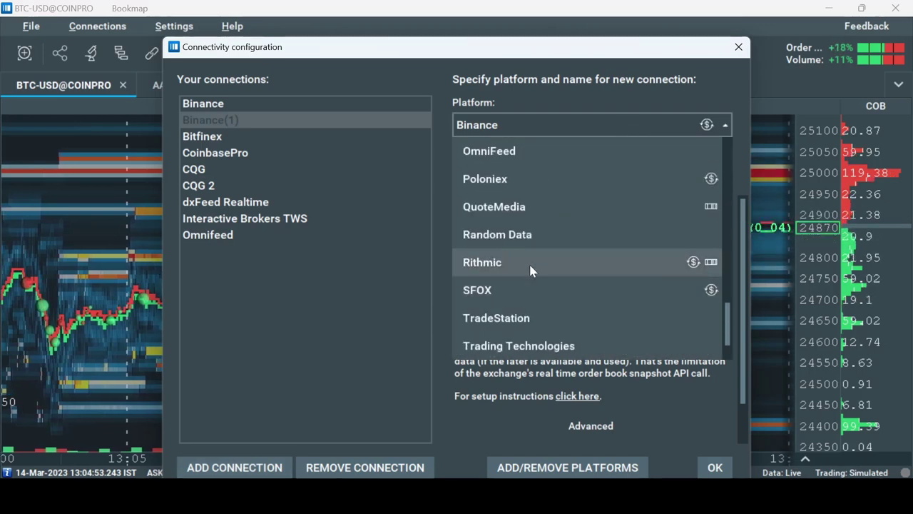
pyautogui.click(528, 262)
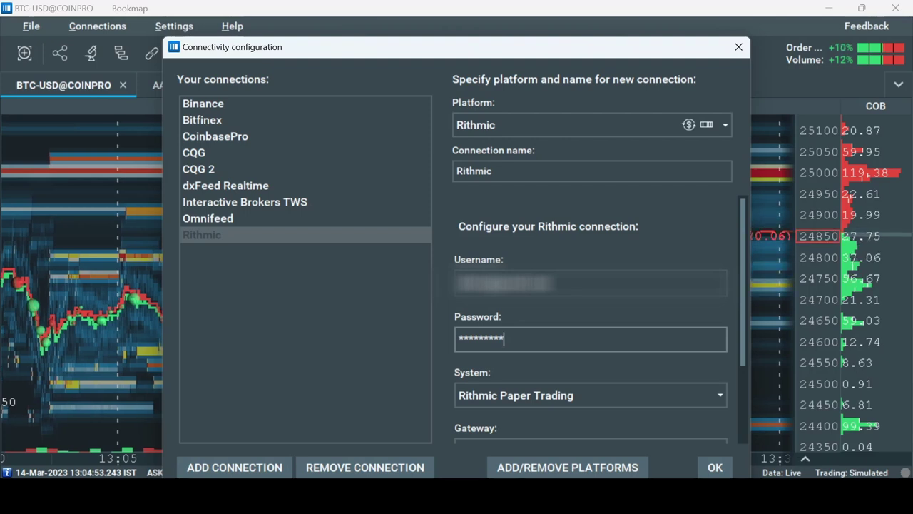
# Keep Rithmic Paper Trading as the new connection's system
pyautogui.scroll(-1, 592, 321)
pyautogui.scroll(-3, 494, 309)
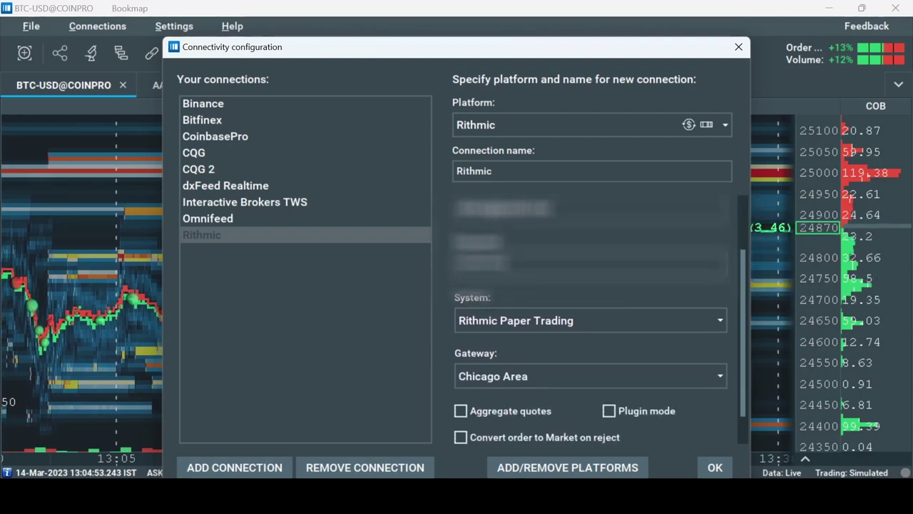
pyautogui.click(627, 325)
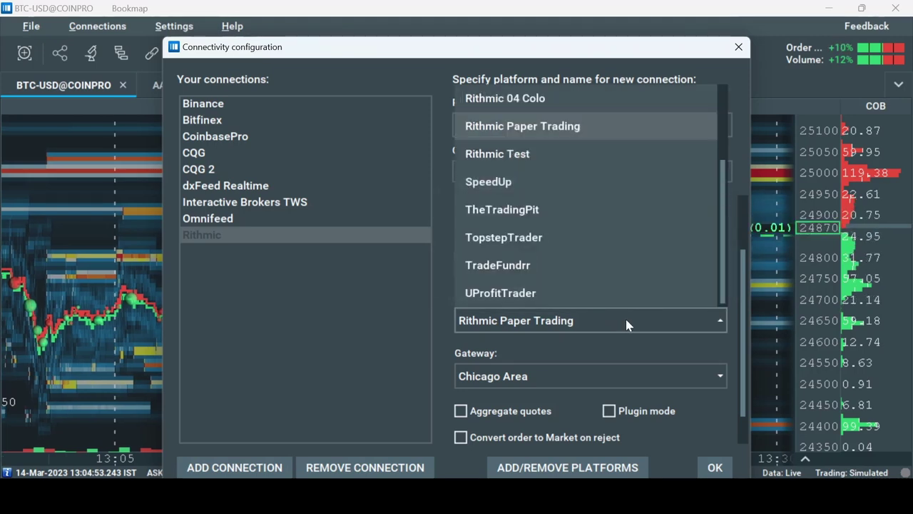
pyautogui.click(591, 128)
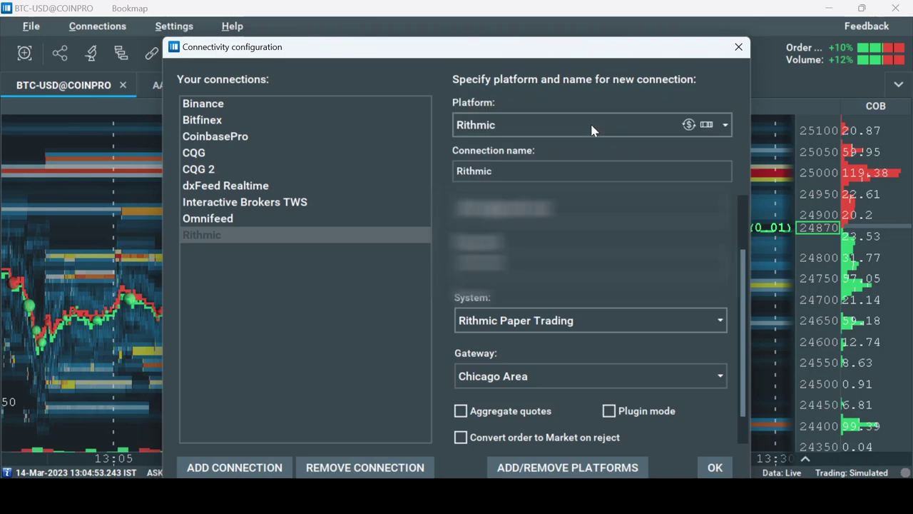
pyautogui.click(683, 323)
# Close the System list unchanged and set the Rithmic gateway to Europe
pyautogui.scroll(2, 667, 258)
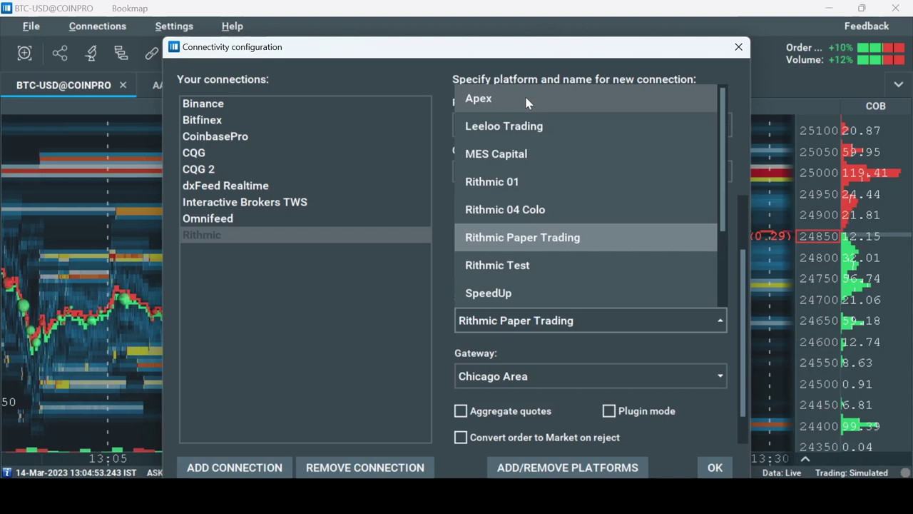
pyautogui.click(612, 325)
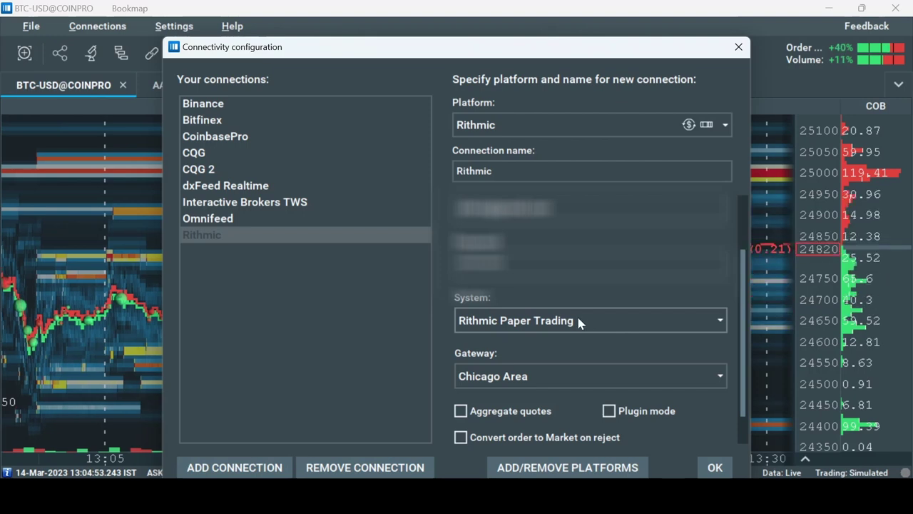
pyautogui.scroll(-1, 561, 330)
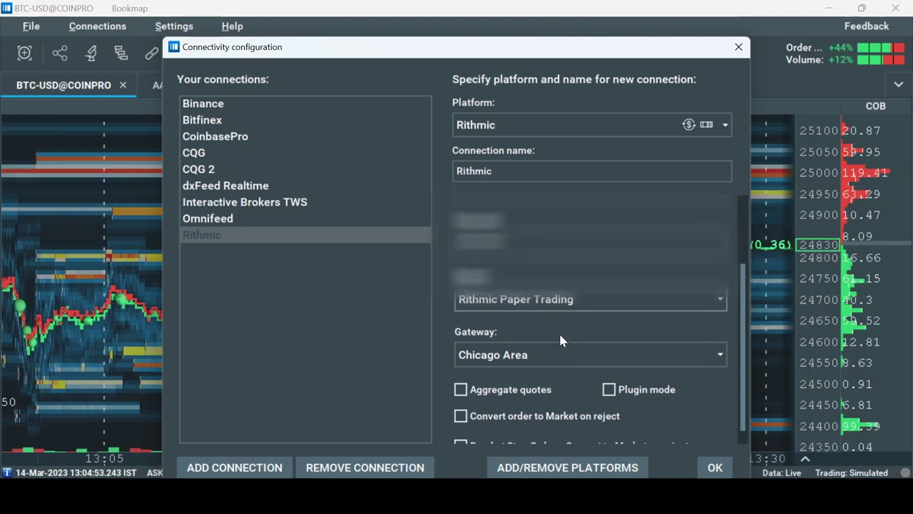
pyautogui.scroll(-1, 559, 331)
pyautogui.click(520, 347)
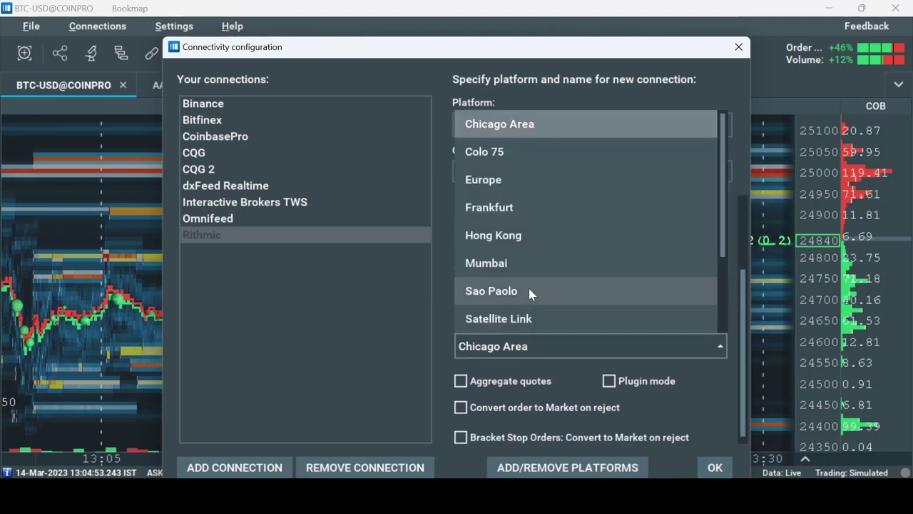
pyautogui.click(563, 175)
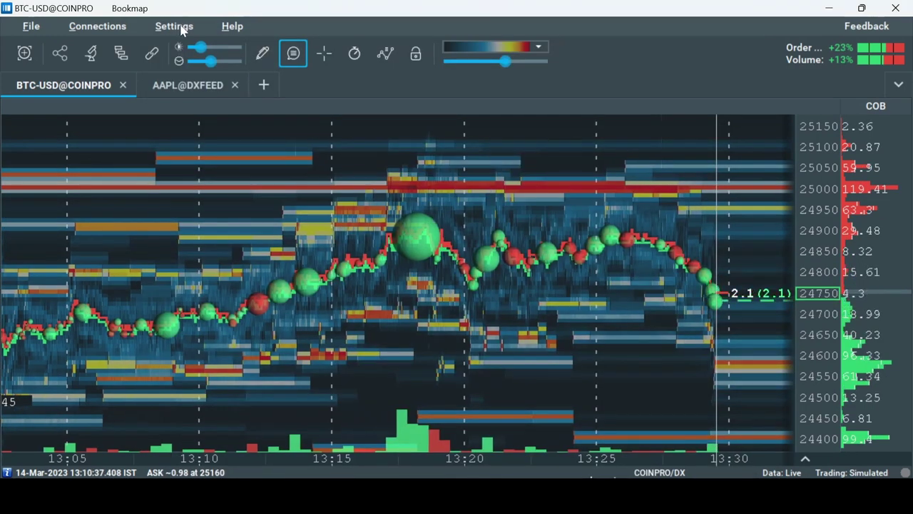
# Connect via Connections > Rithmic, follow the failed-login agreements link, and log in there
pyautogui.click(118, 27)
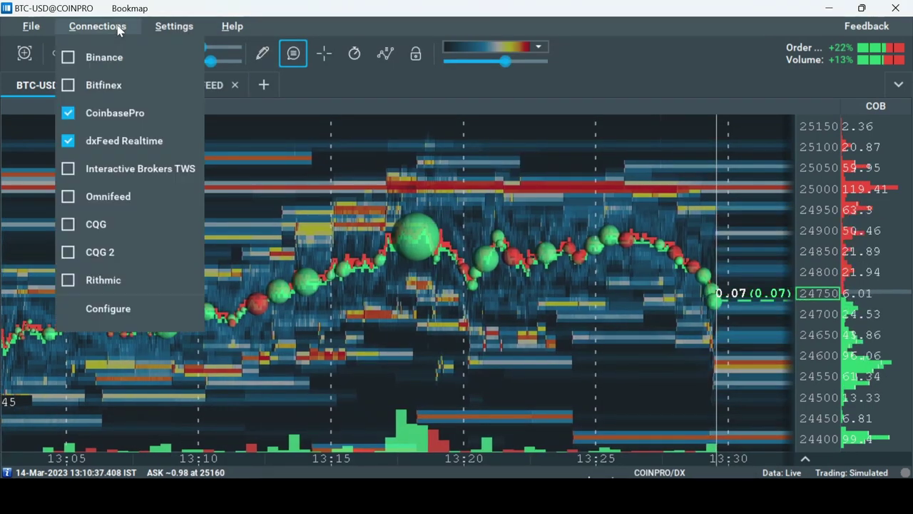
pyautogui.click(77, 278)
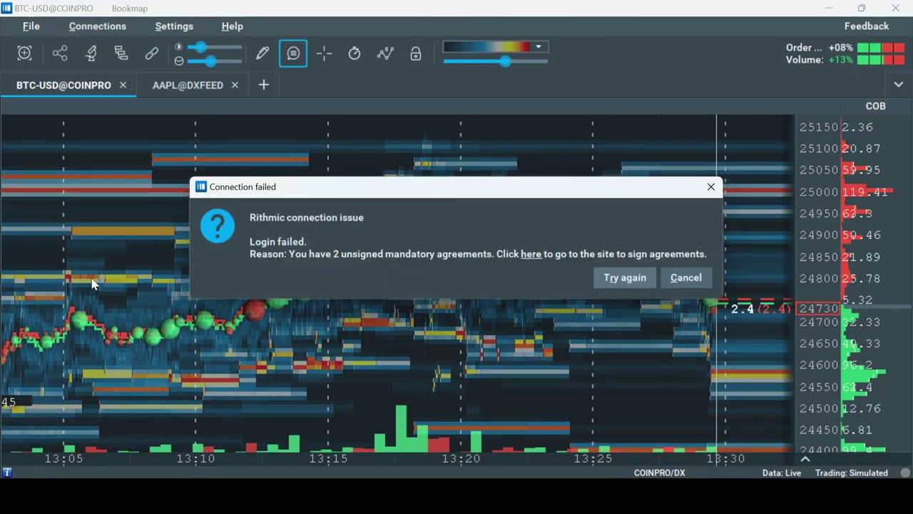
pyautogui.click(530, 254)
pyautogui.click(471, 307)
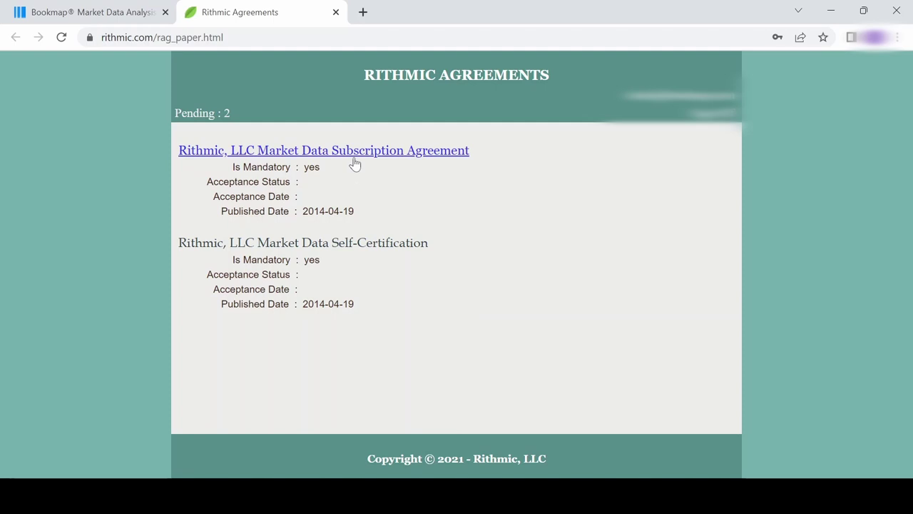
# Accept the Market Data Subscription Agreement and confirm the acceptance
pyautogui.click(354, 164)
pyautogui.scroll(-15, 511, 305)
pyautogui.click(472, 415)
pyautogui.click(560, 383)
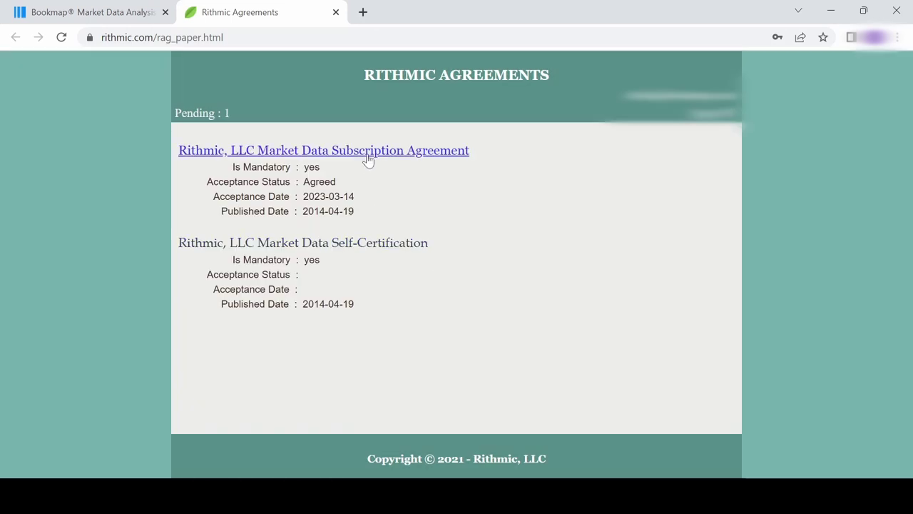
# Submit the Market Data Self-Certification, dismiss the confirmation, and return to Bookmap
pyautogui.click(378, 246)
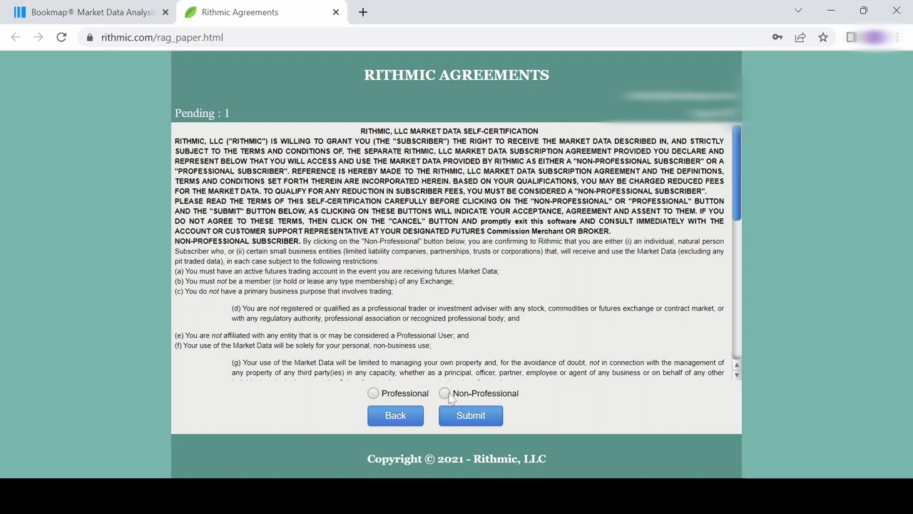
pyautogui.click(461, 416)
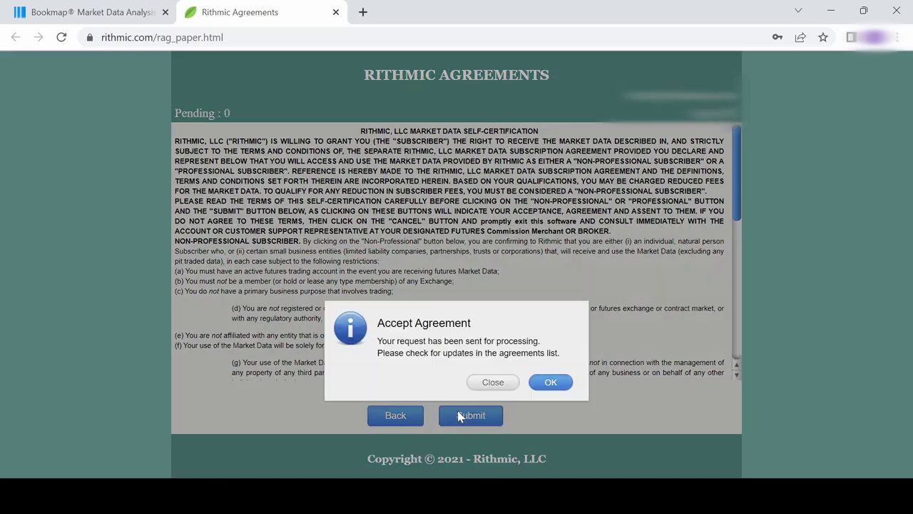
pyautogui.click(551, 383)
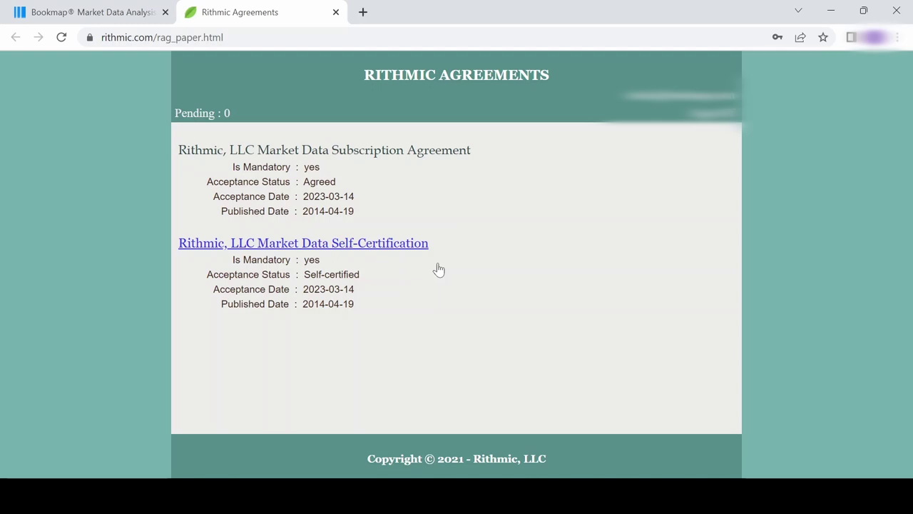
pyautogui.moveTo(526, 495)
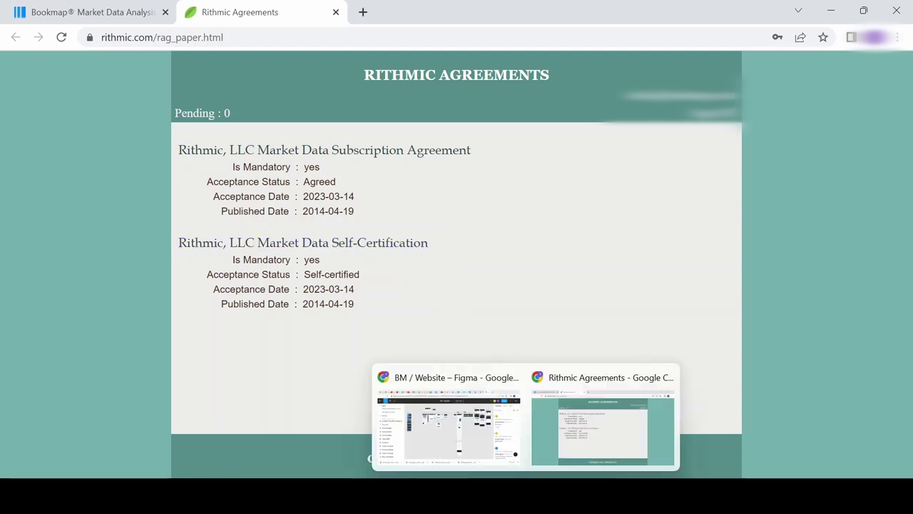
pyautogui.hotkey('alt', 'Tab')
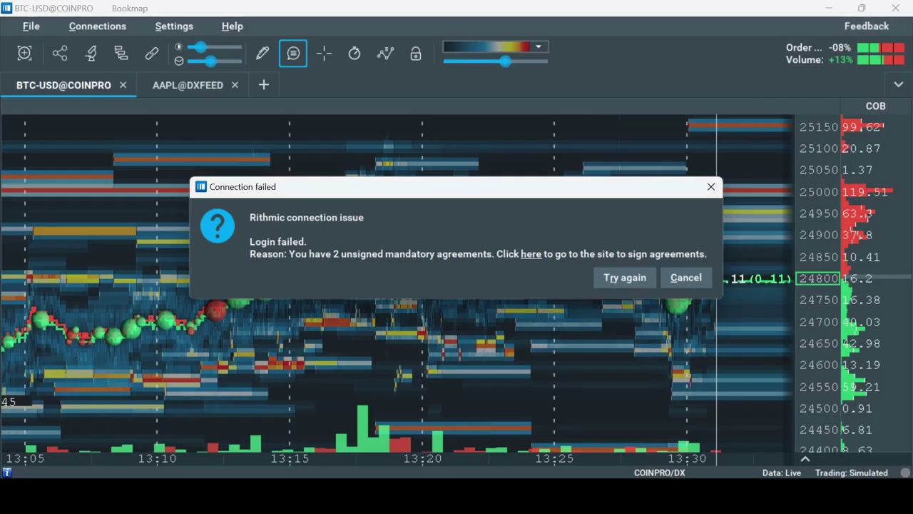
# Retry the Rithmic login and start a new instrument subscription on Rithmic
pyautogui.click(610, 278)
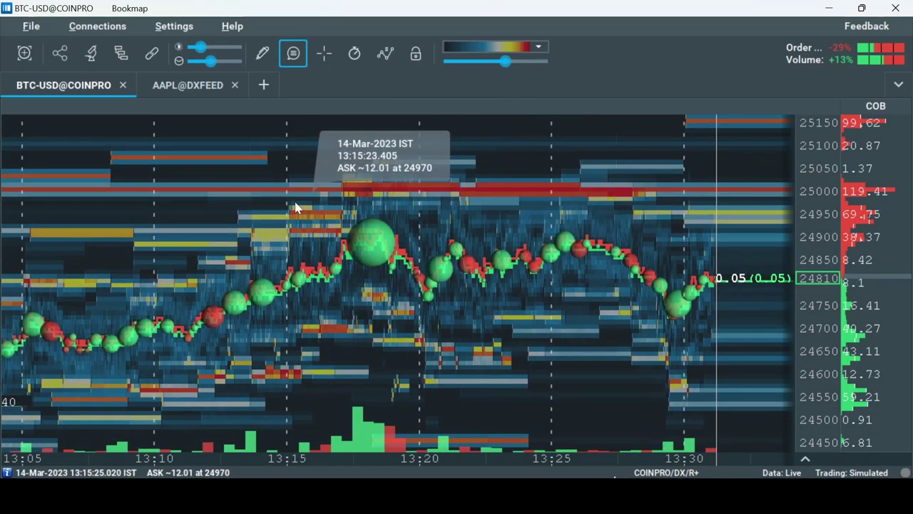
pyautogui.click(265, 86)
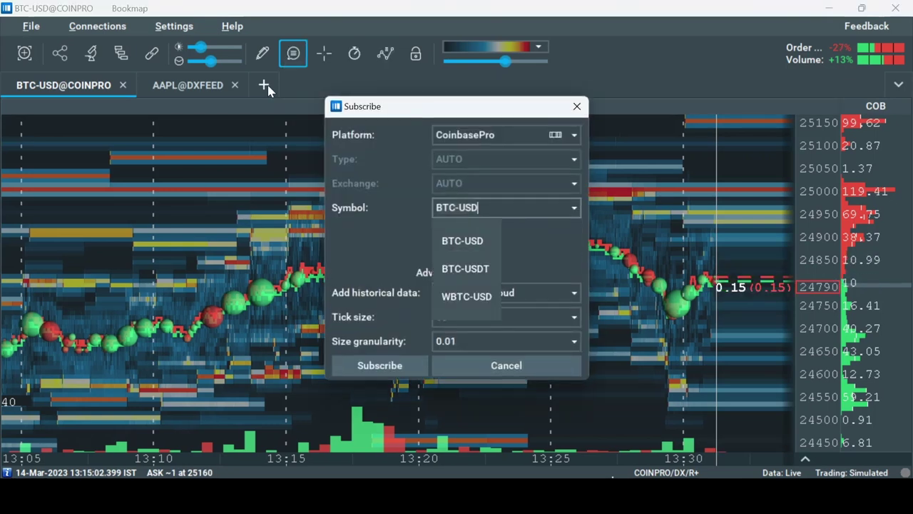
pyautogui.click(530, 134)
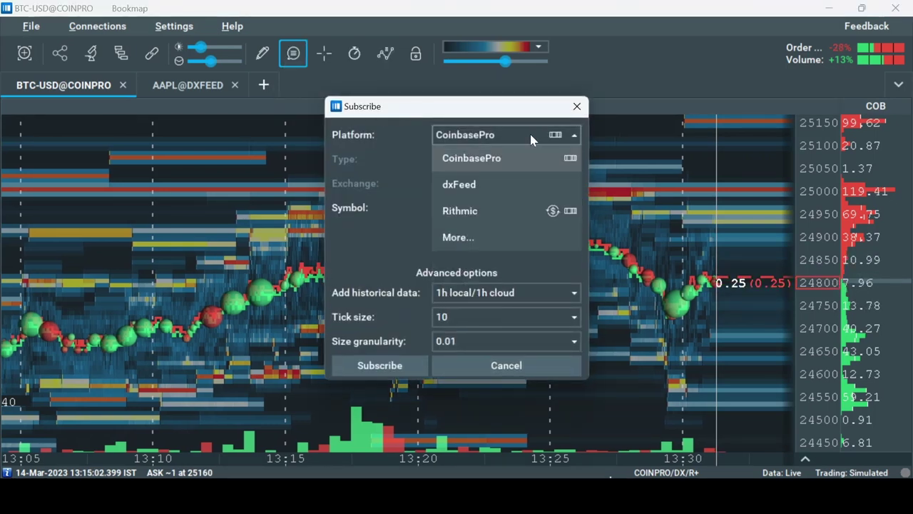
pyautogui.click(467, 211)
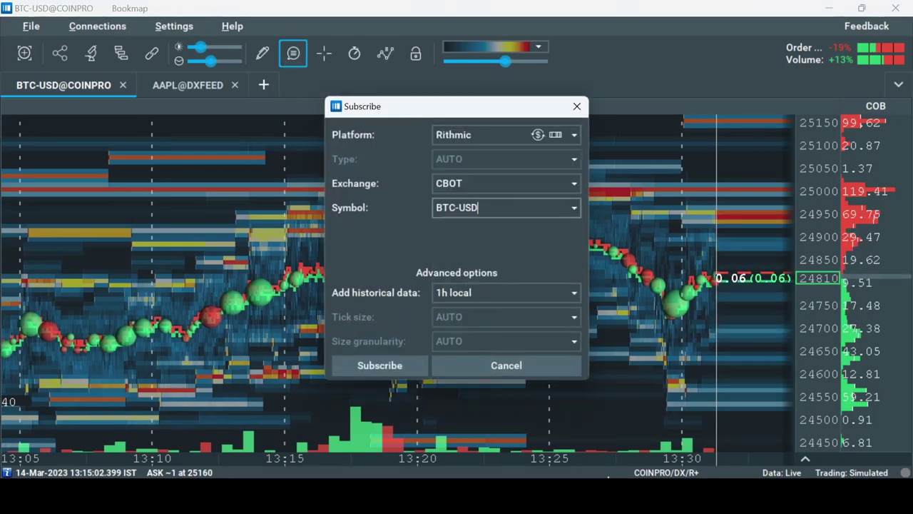
# Set the exchange to CME, cancel the subscription, and open Help > Symbols
pyautogui.click(575, 184)
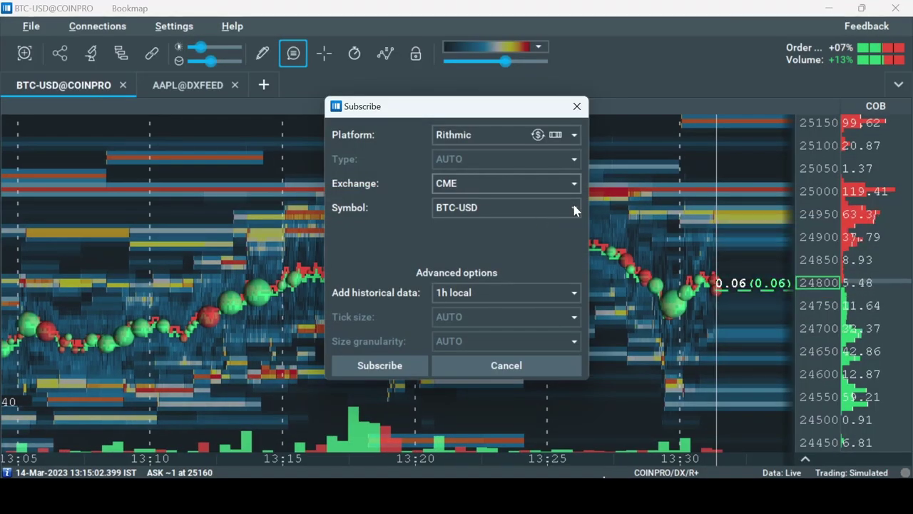
pyautogui.click(574, 208)
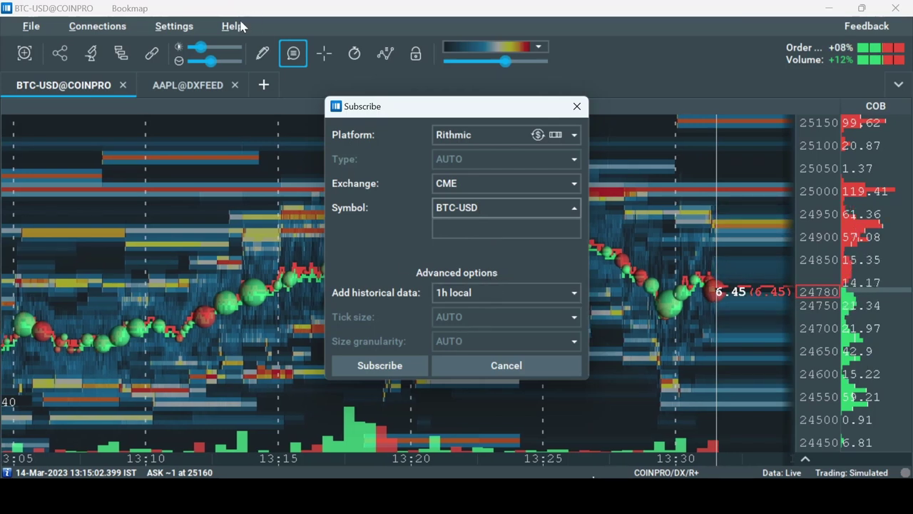
pyautogui.click(528, 365)
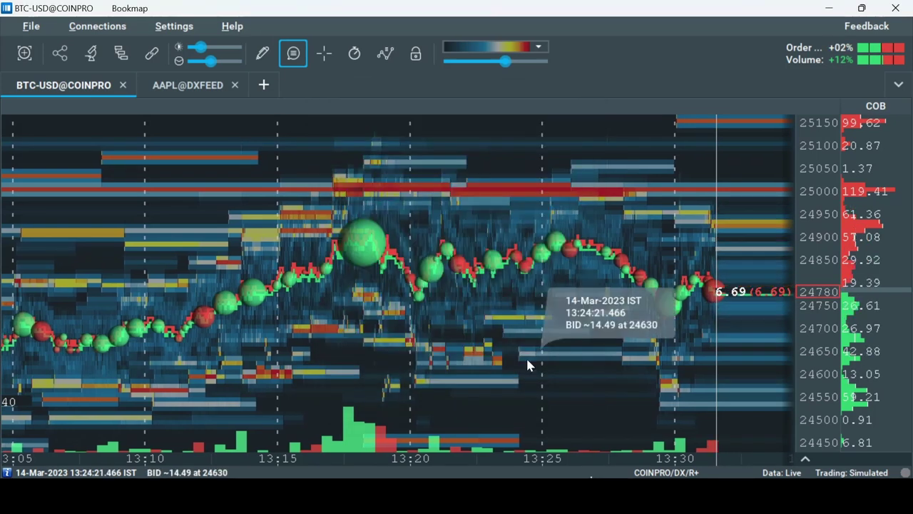
pyautogui.click(228, 32)
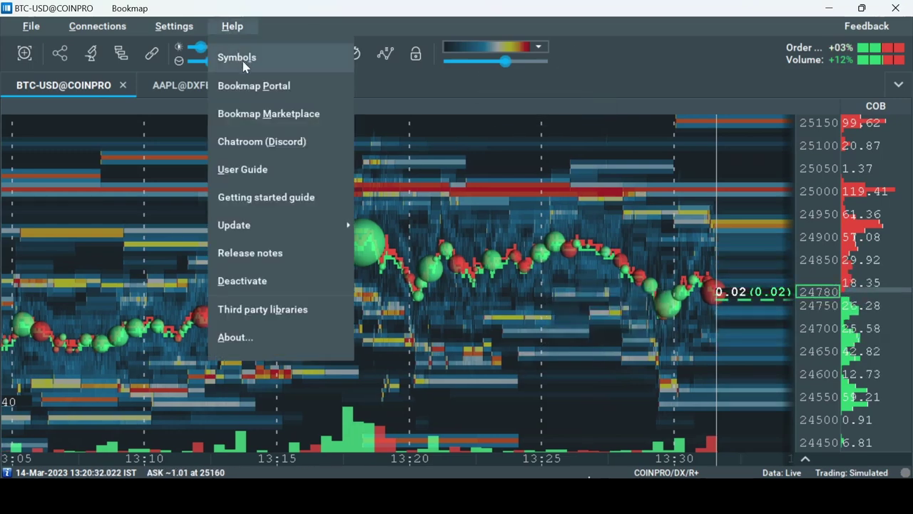
pyautogui.click(240, 58)
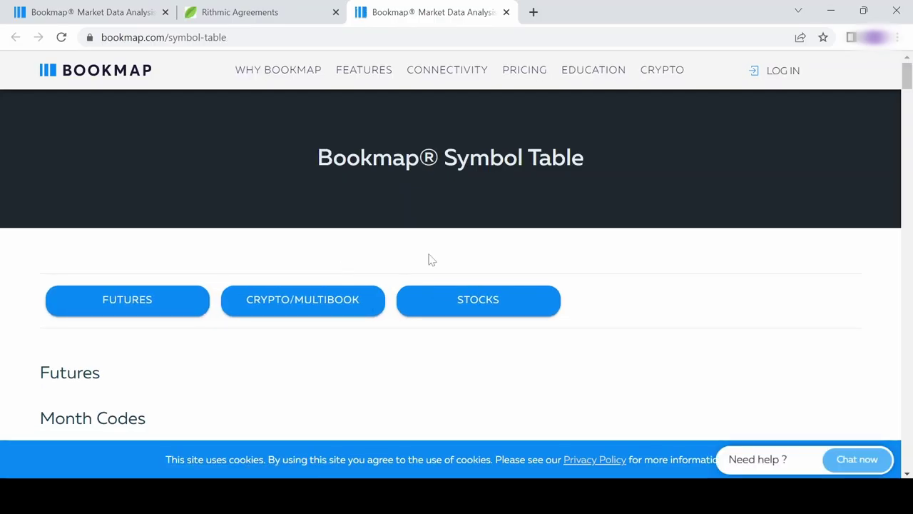
# Scroll the Symbol Table to E-mini S&P 500 and select its Rithmic symbol ESMY
pyautogui.scroll(-3, 430, 259)
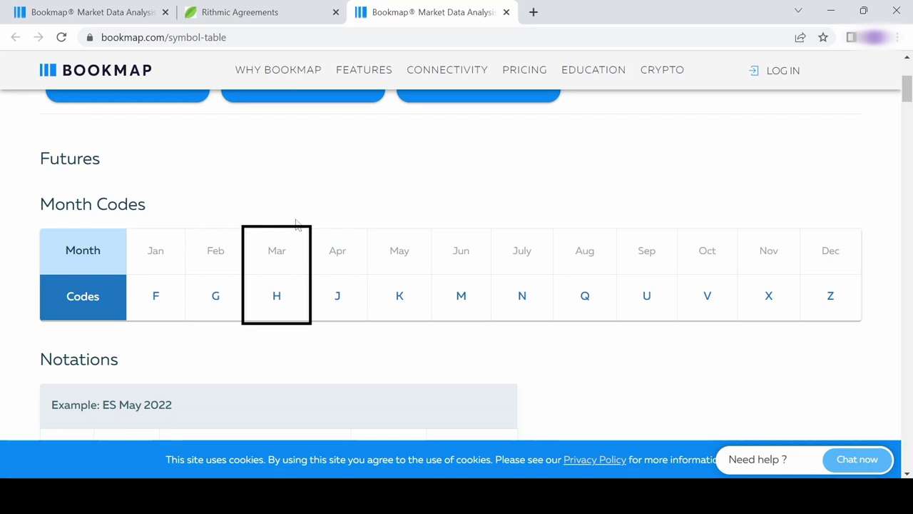
pyautogui.scroll(-4, 296, 305)
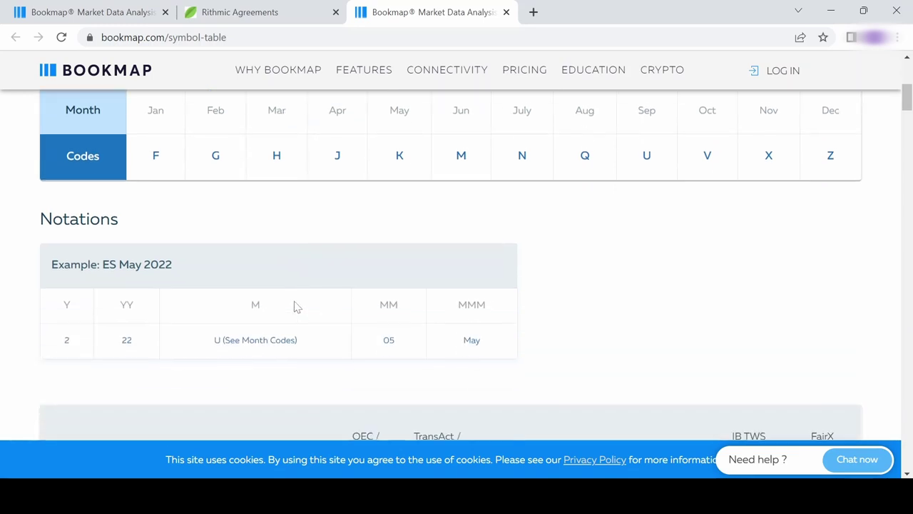
pyautogui.scroll(-1, 296, 305)
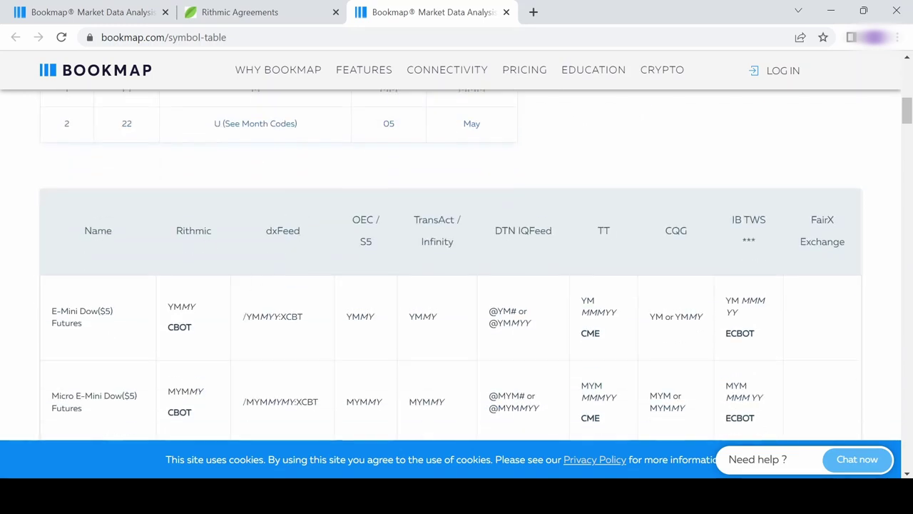
pyautogui.scroll(-3, 197, 254)
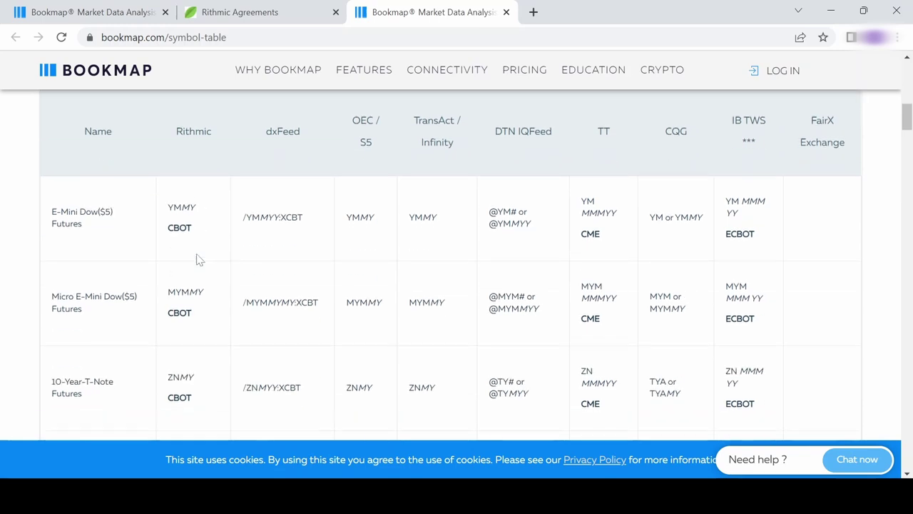
pyautogui.scroll(-2, 193, 271)
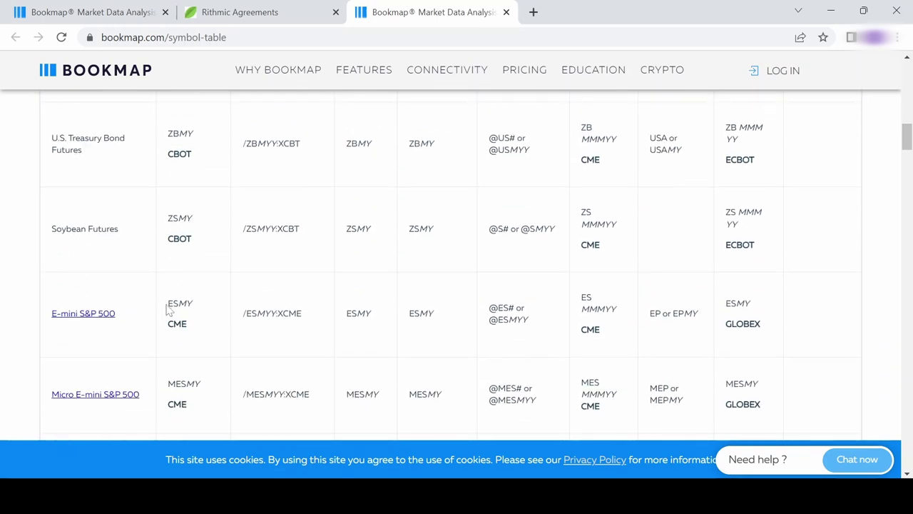
pyautogui.moveTo(167, 304); pyautogui.dragTo(195, 305)
# Enter ESH3 as the symbol in the Subscribe form and subscribe
pyautogui.click(651, 496)
pyautogui.write('ESH3')
pyautogui.press('capslock')
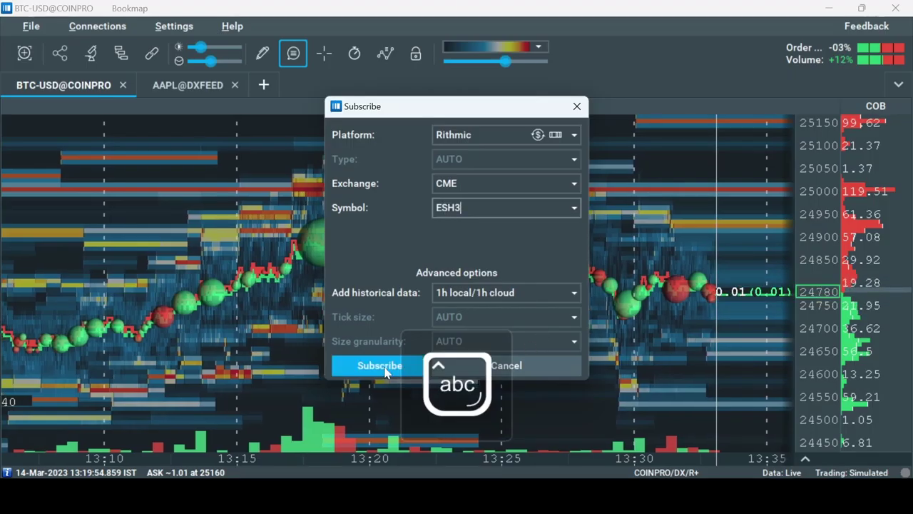
pyautogui.click(383, 369)
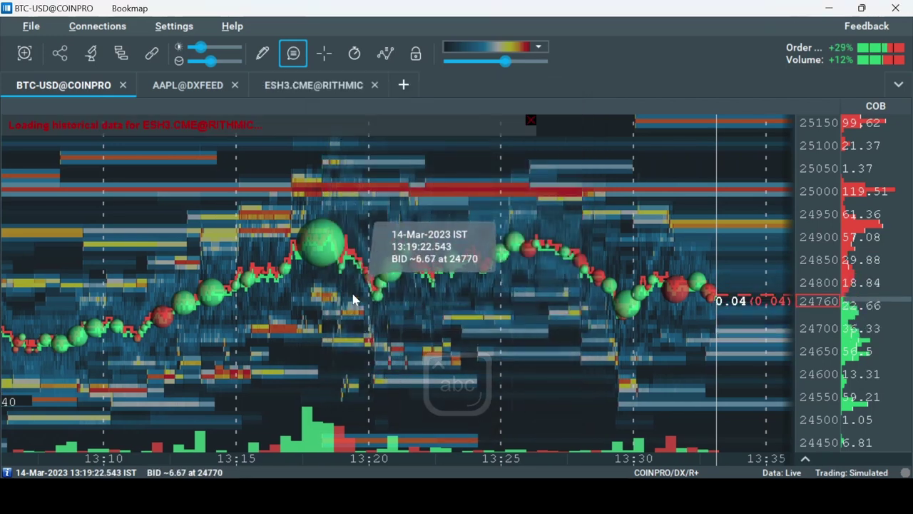